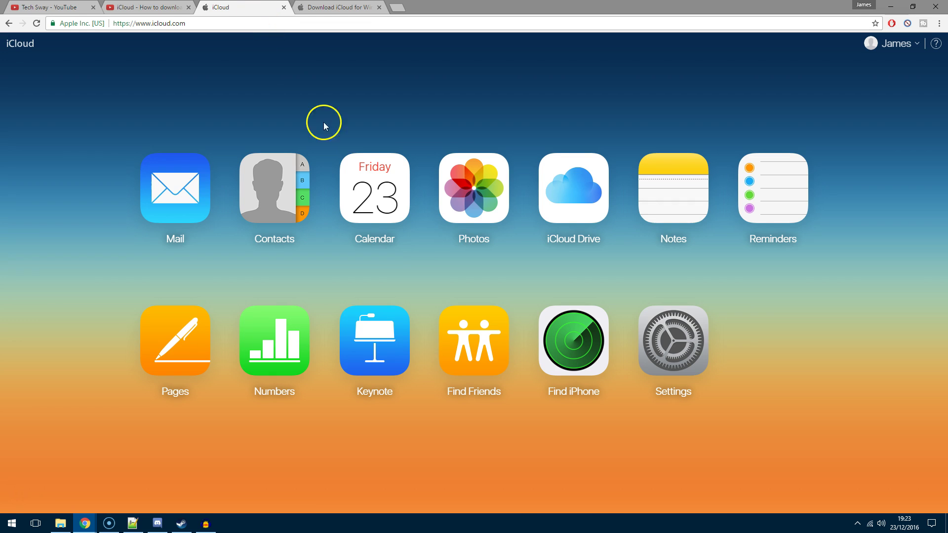
# Open the photo library and select both desk photos, the middle 2 Oct speaker photo and the first 12 Oct photo
pyautogui.click(480, 217)
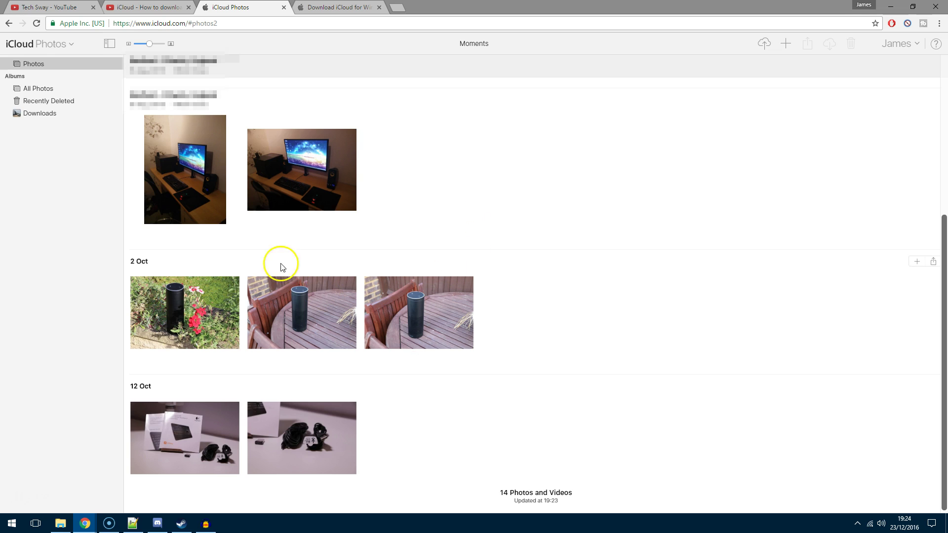
pyautogui.click(194, 171)
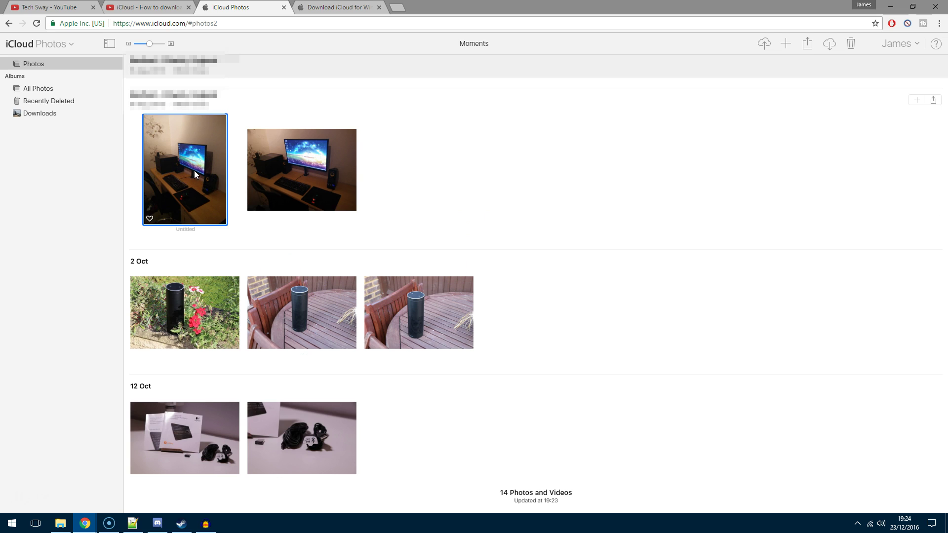
pyautogui.moveTo(194, 170); pyautogui.dragTo(322, 175)
pyautogui.keyDown('ctrl'); pyautogui.click(322, 178); pyautogui.keyUp('ctrl')
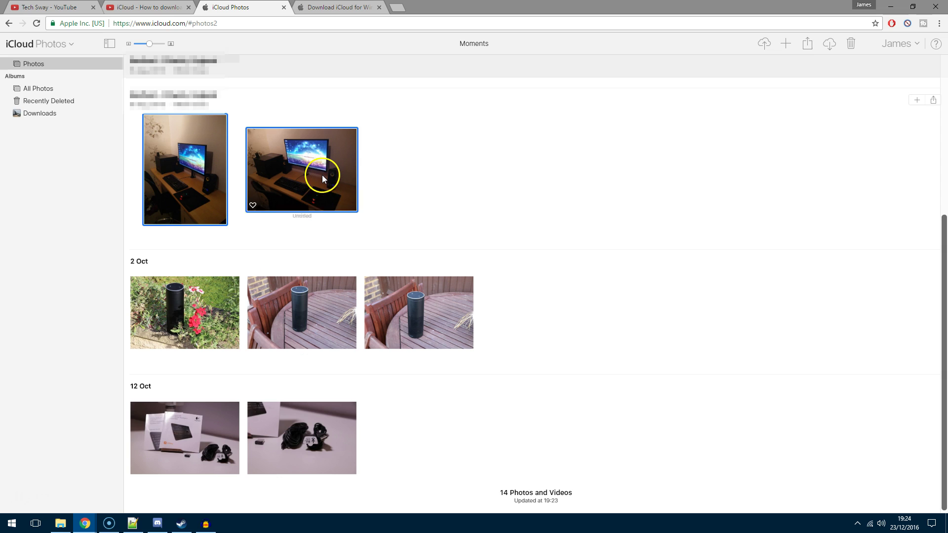
pyautogui.keyDown('ctrl'); pyautogui.click(321, 296); pyautogui.keyUp('ctrl')
pyautogui.keyDown('ctrl'); pyautogui.click(194, 443); pyautogui.keyUp('ctrl')
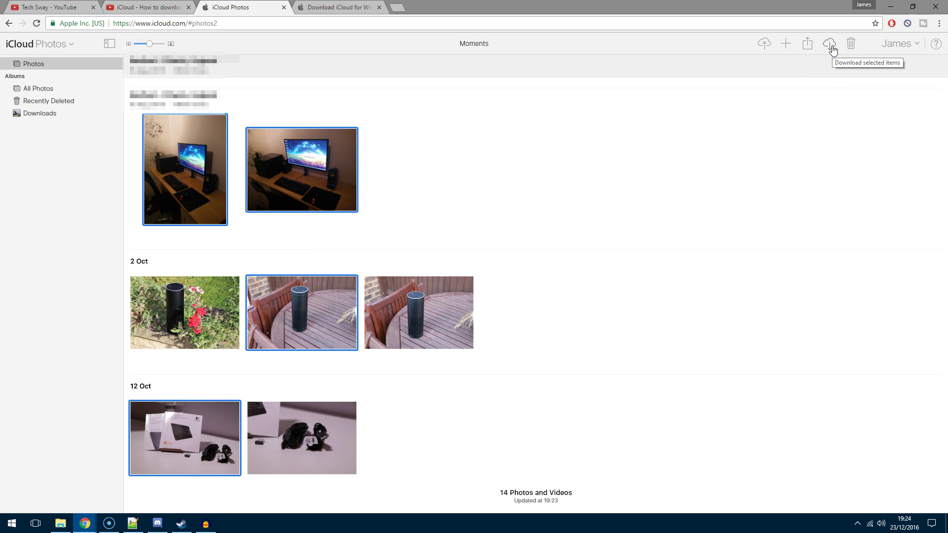
# Download the four selected photos as JPEGs, including IMG_0078 and IMG_0114, then deselect them
pyautogui.click(833, 49)
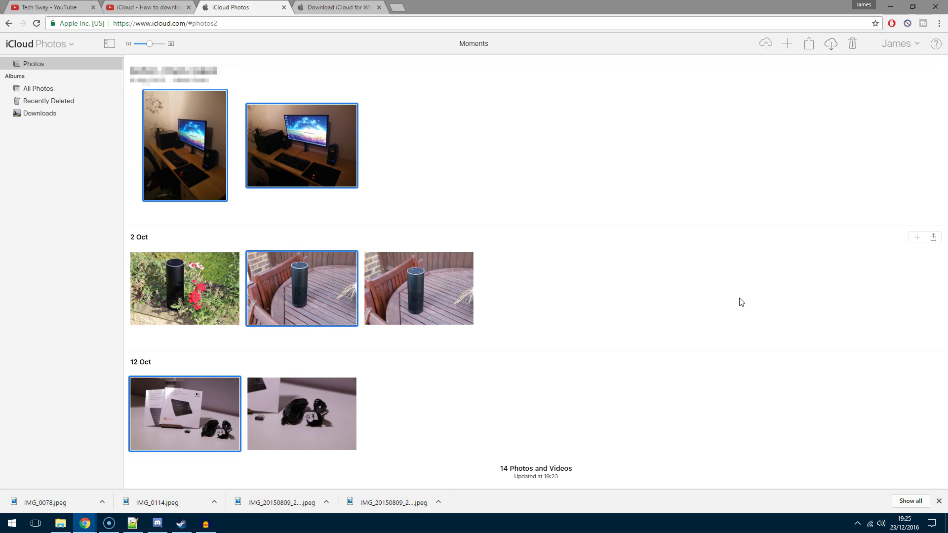
pyautogui.click(739, 304)
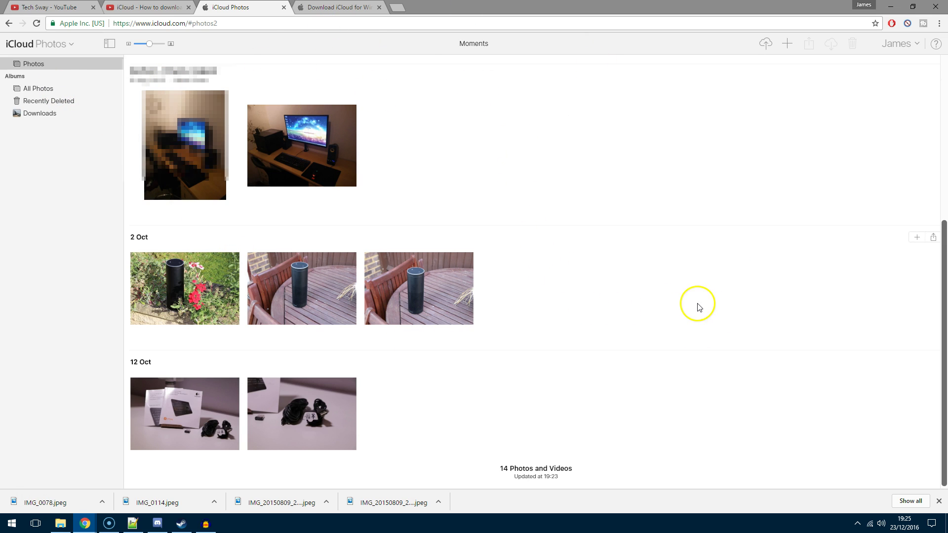
# Select the whole 27 May, 2015 group and download its six photos, DSC_0058 through DSC_0063
pyautogui.scroll(5, 698, 306)
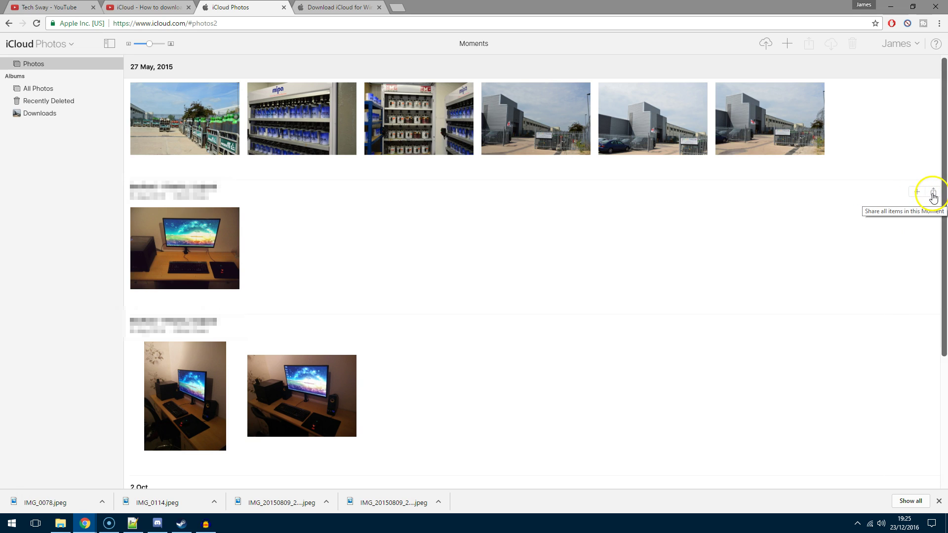
pyautogui.click(918, 195)
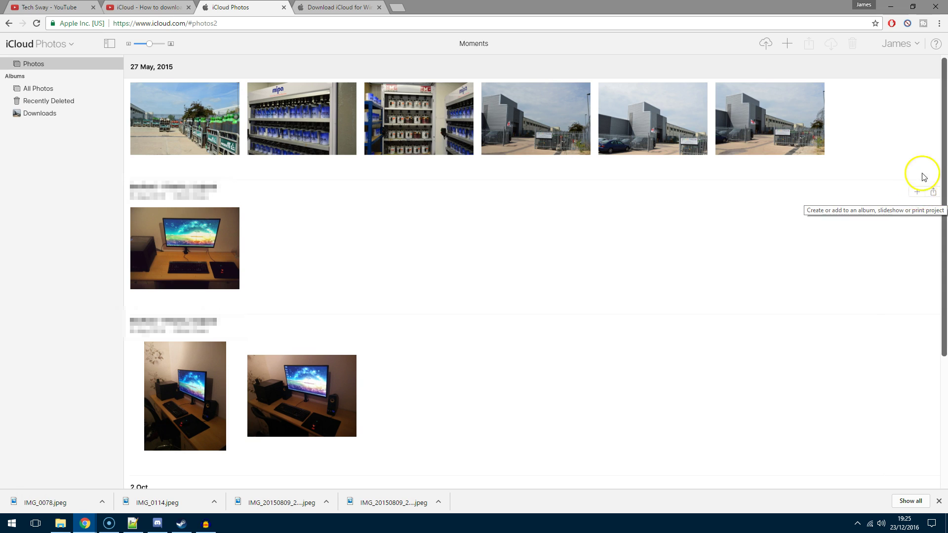
pyautogui.click(917, 72)
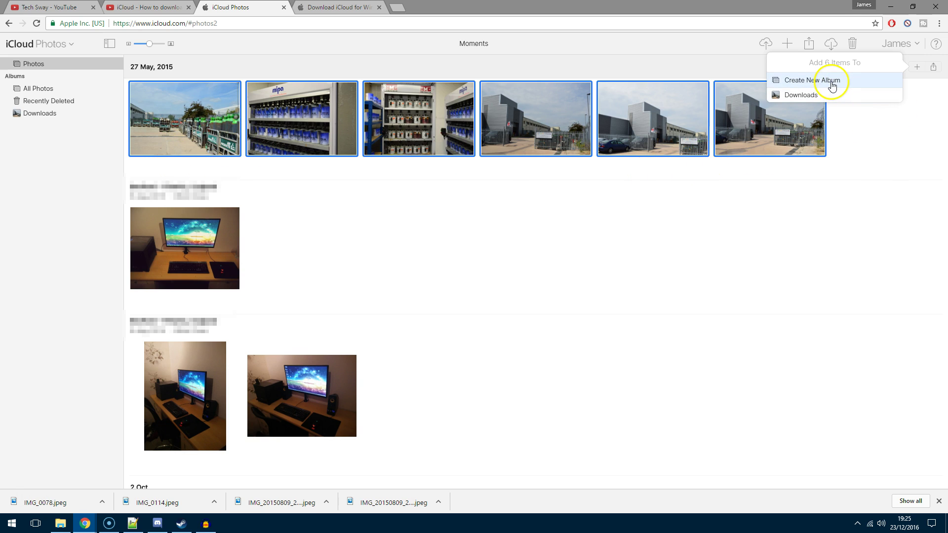
pyautogui.click(920, 128)
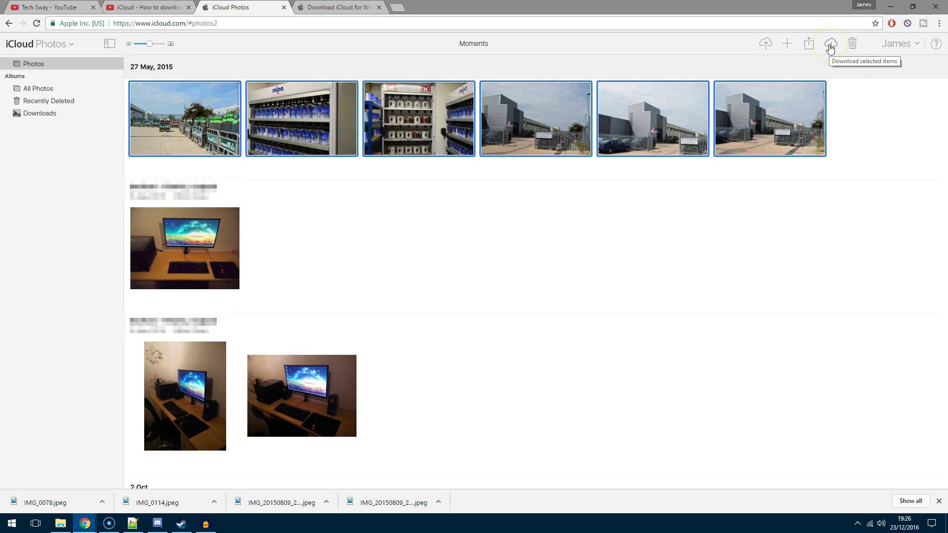
pyautogui.click(830, 45)
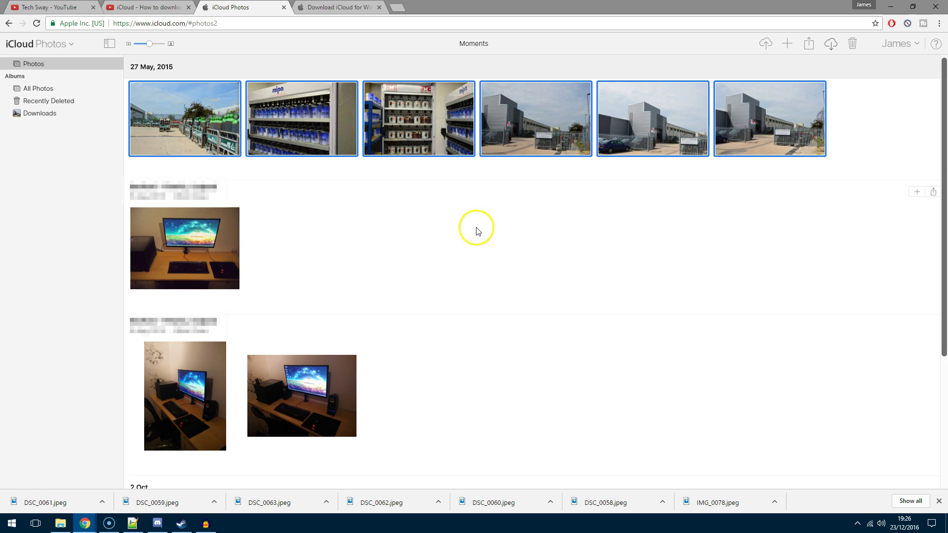
# Download the iCloud for Windows installer from the Apple Support download page
pyautogui.click(330, 11)
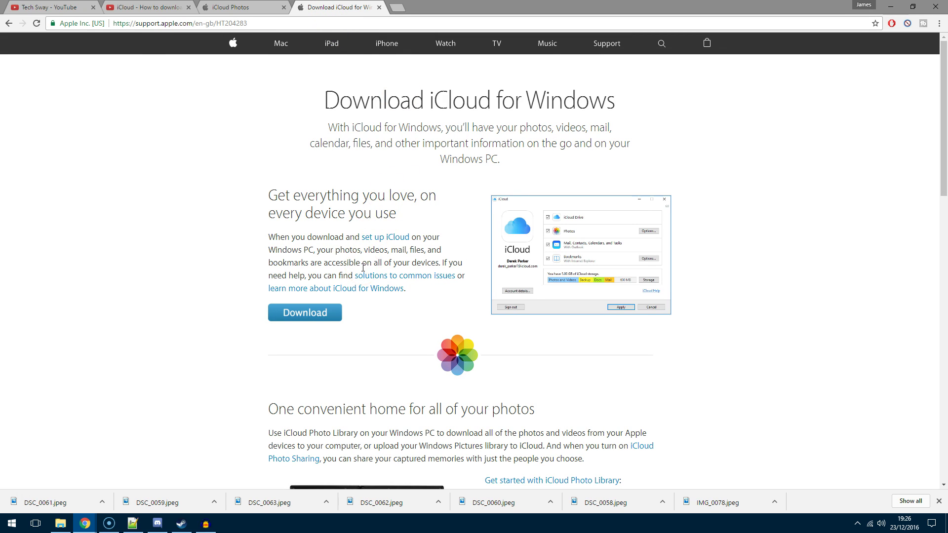
pyautogui.click(335, 323)
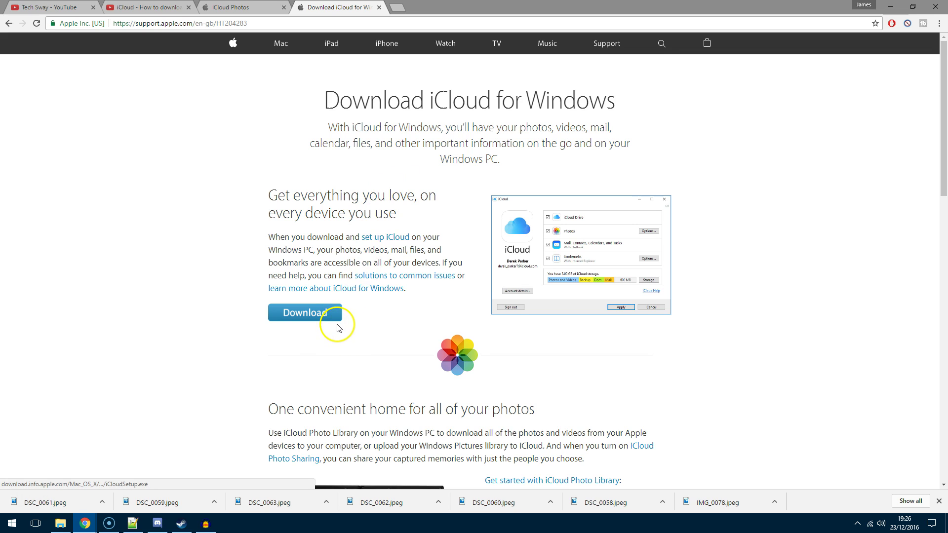
pyautogui.press('super')
# Launch iCloud for Windows, verify Photos downloads new photos and videos to the PC, then close it
pyautogui.write('icloud')
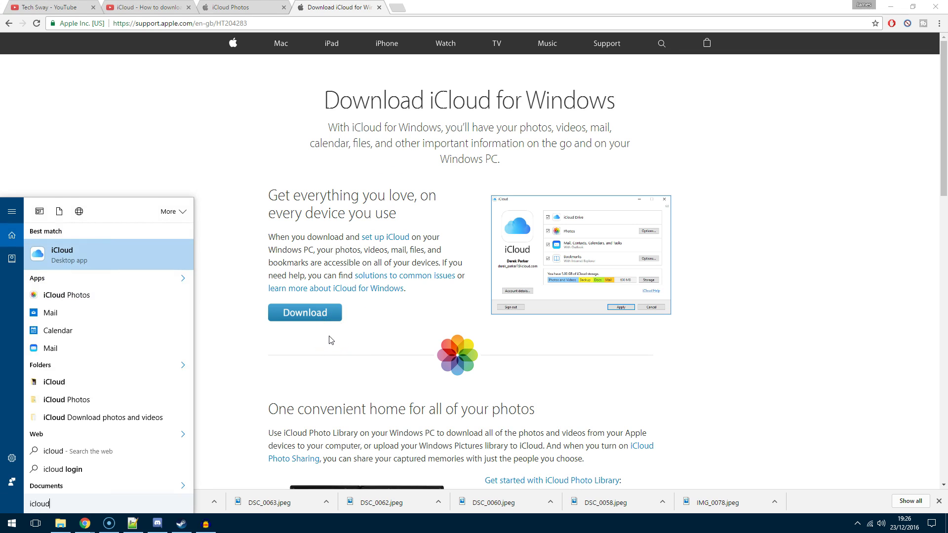
pyautogui.press('Return')
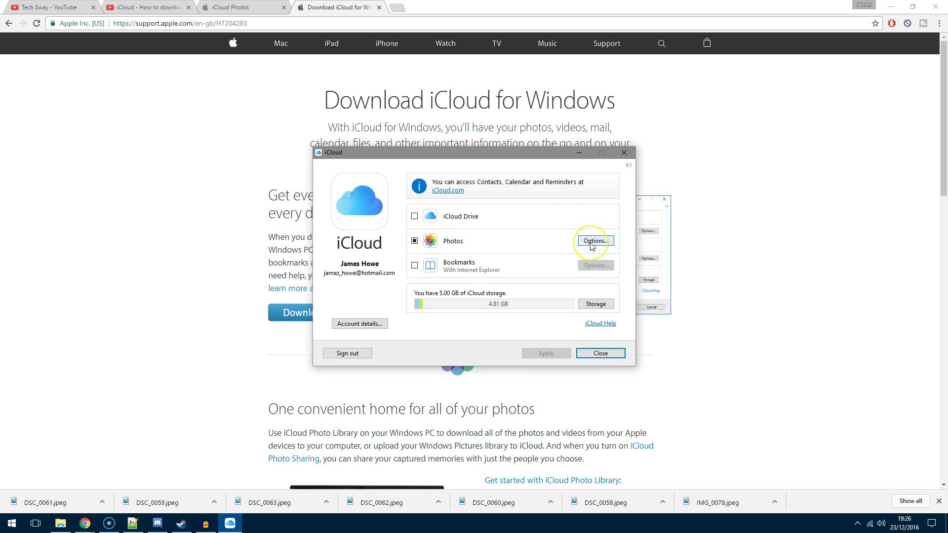
pyautogui.click(592, 246)
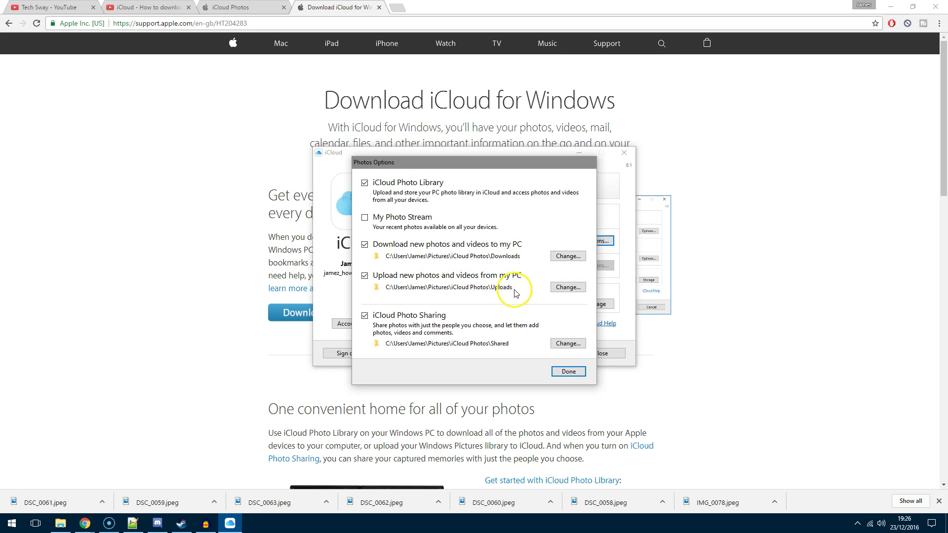
pyautogui.click(563, 371)
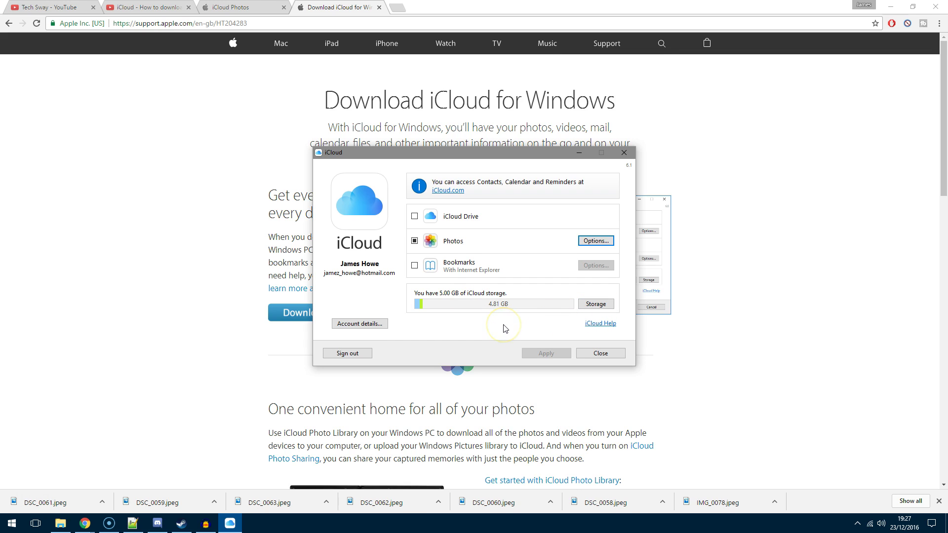
pyautogui.click(603, 353)
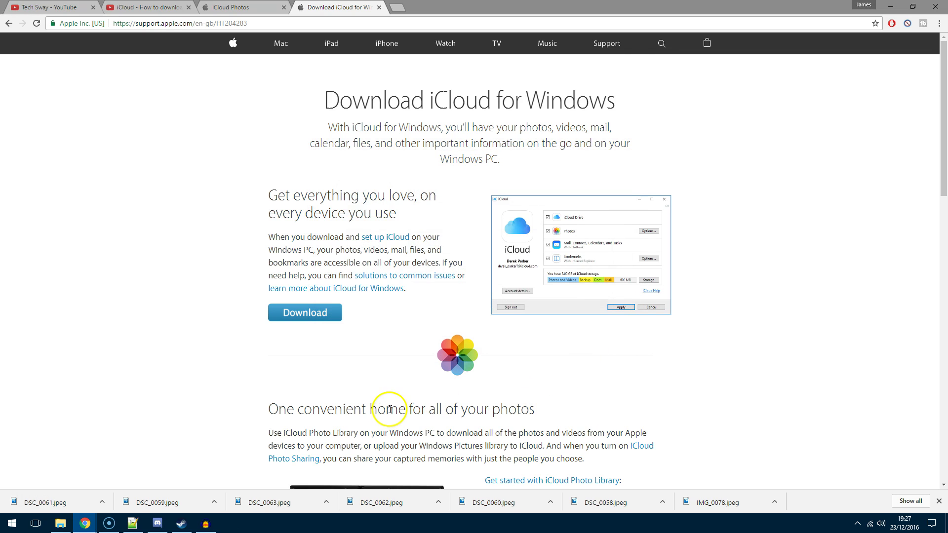
# Open the iCloud Photos drive from This PC in File Explorer
pyautogui.click(60, 523)
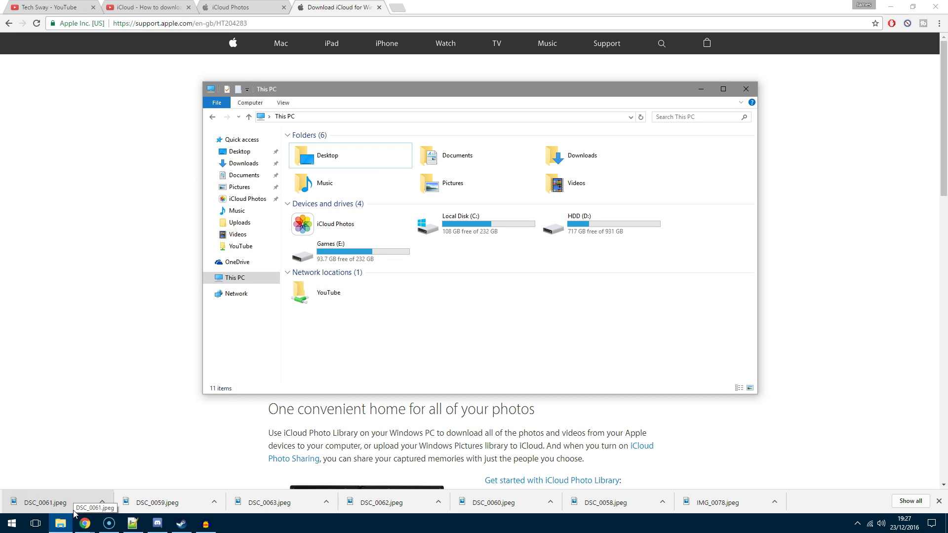
pyautogui.click(331, 246)
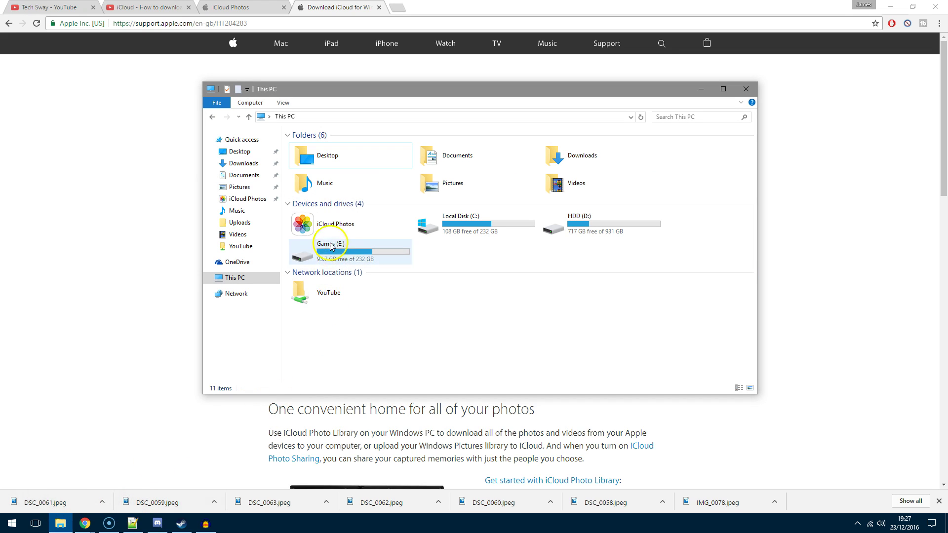
pyautogui.click(332, 226)
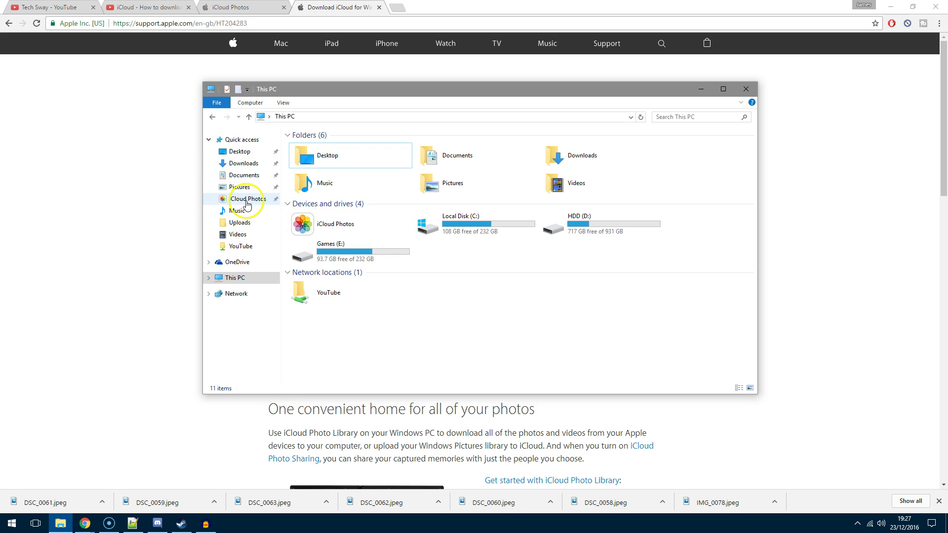
pyautogui.doubleClick(342, 217)
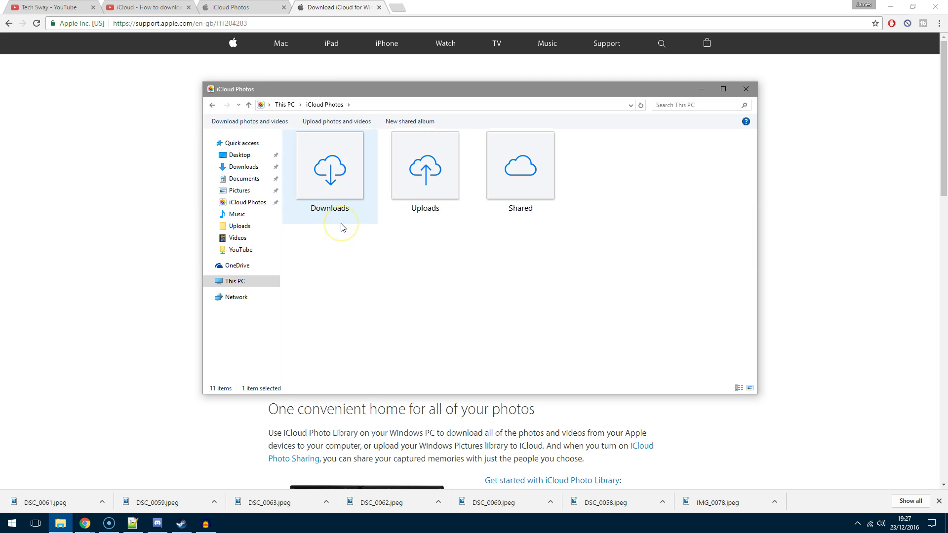
pyautogui.click(343, 227)
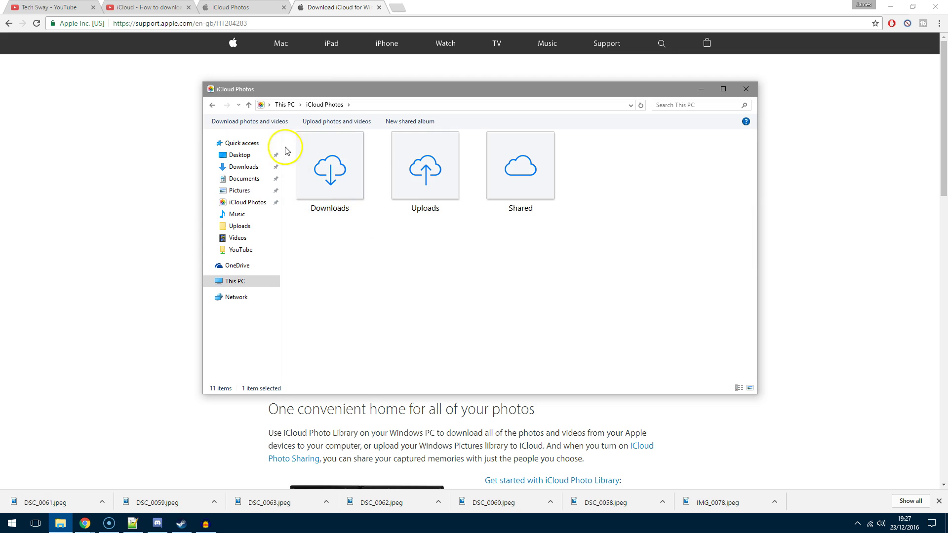
# In Download Photos and Videos, tick All (14 photos), covering both 2016 and 2015
pyautogui.click(275, 127)
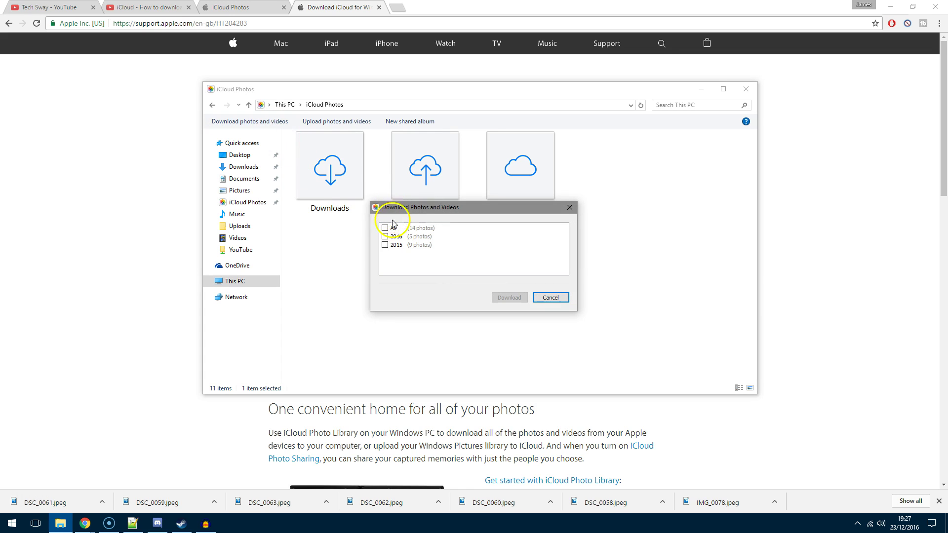
pyautogui.click(390, 231)
pyautogui.click(401, 268)
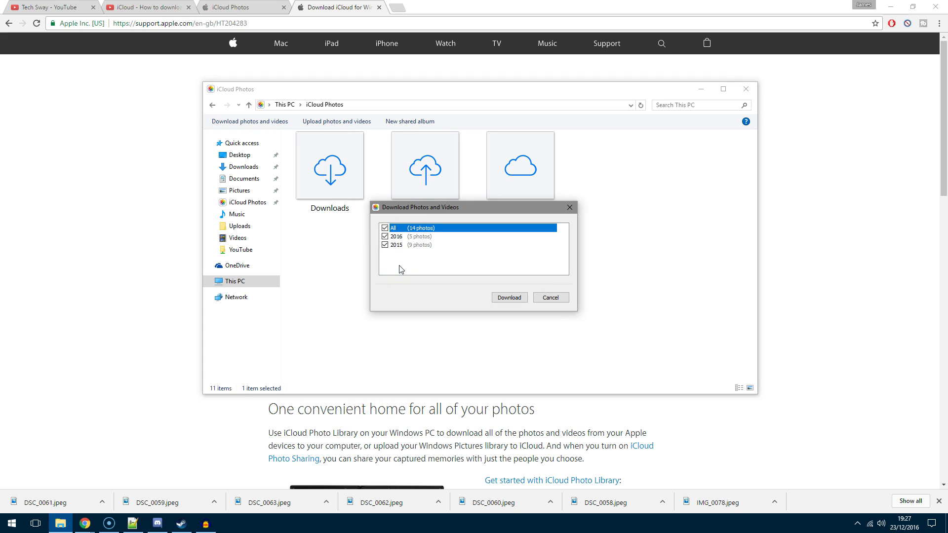
pyautogui.click(457, 262)
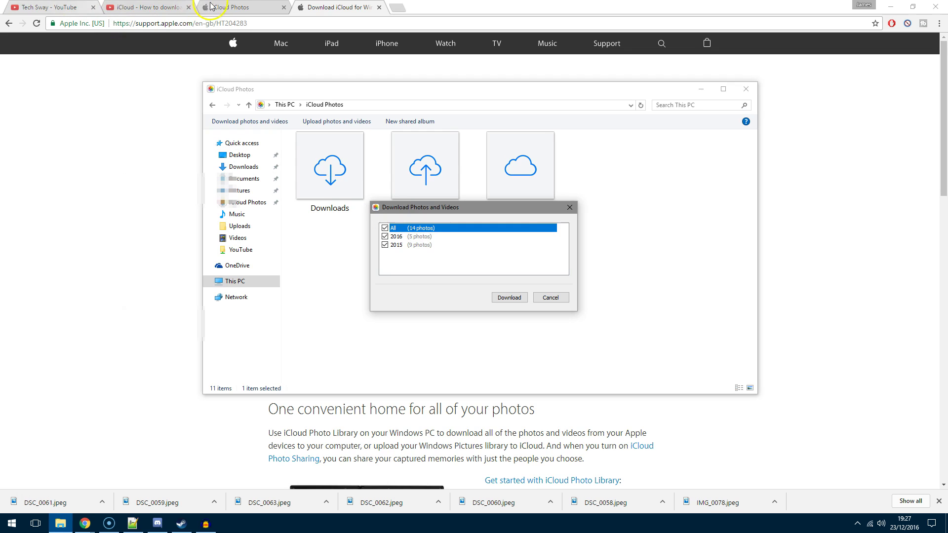
# Return to iCloud Photos in the browser and show the 14-item All Photos album
pyautogui.click(231, 7)
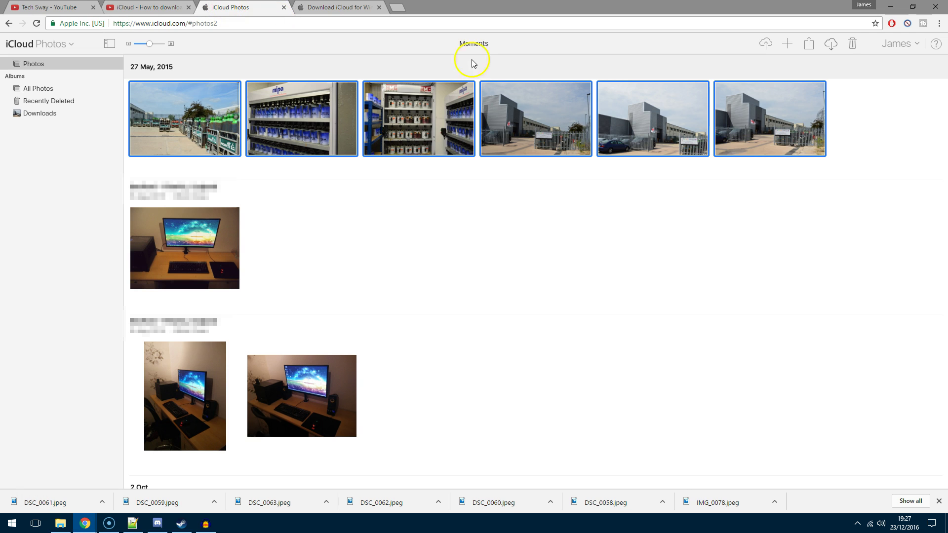
pyautogui.click(36, 89)
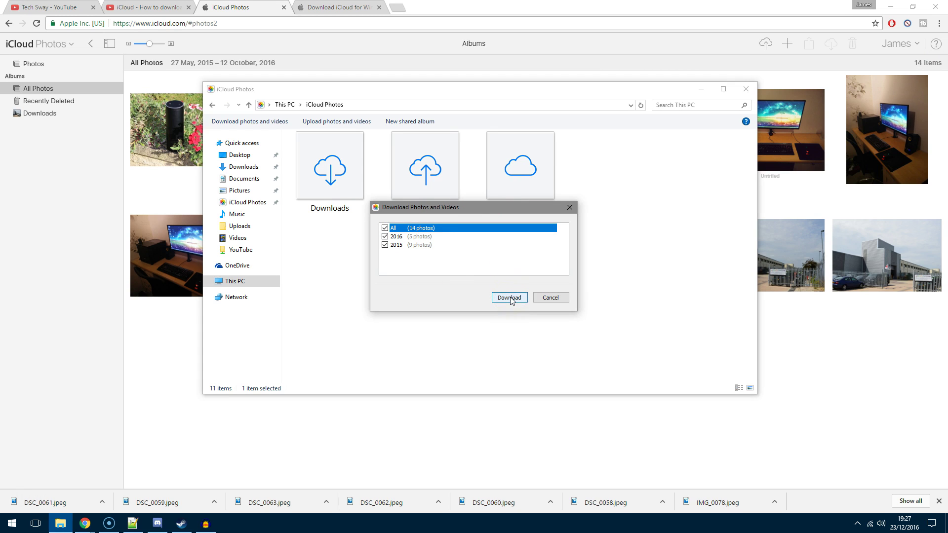
# Start downloading all 14 photos and open Downloads to see the 2015 and 2016 folders
pyautogui.click(510, 299)
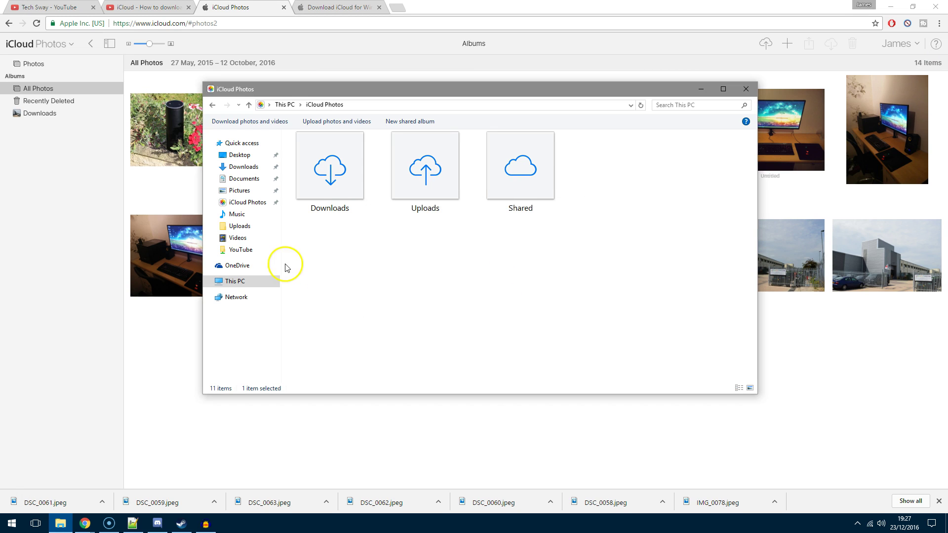
pyautogui.click(335, 180)
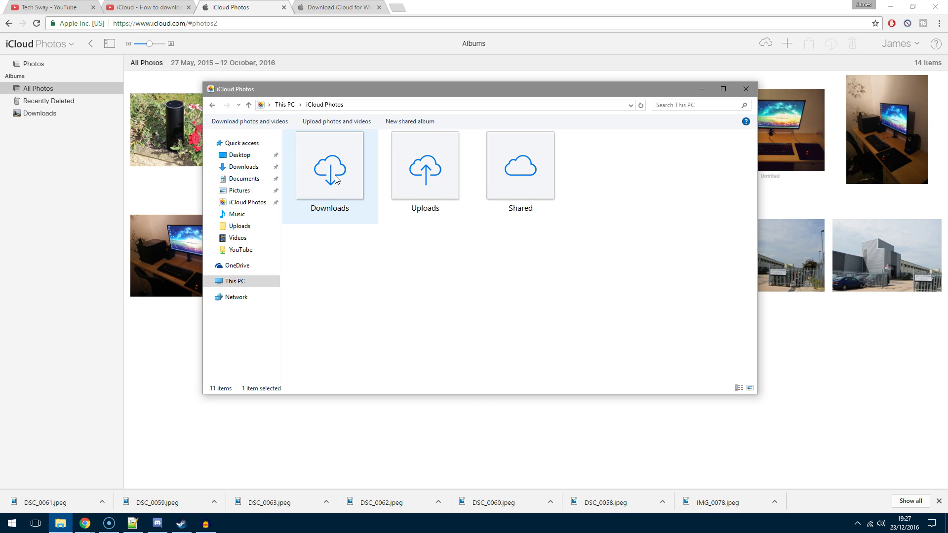
pyautogui.doubleClick(335, 180)
pyautogui.click(374, 180)
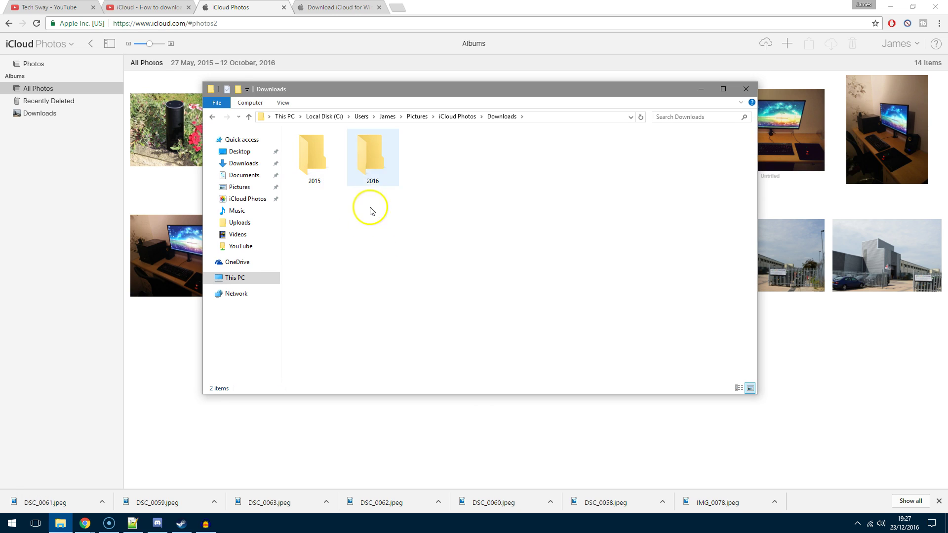